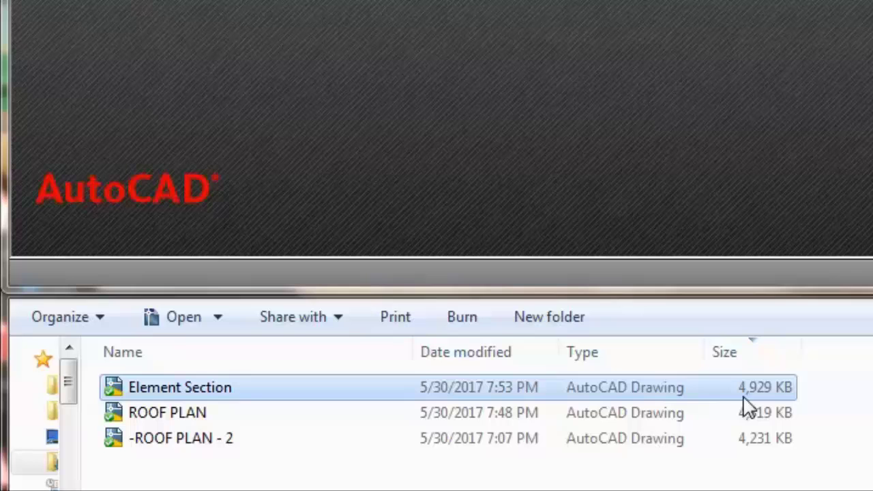
Open the Element Section drawing from Explorer and zoom to fit the whole layout.
double_click(332, 389)
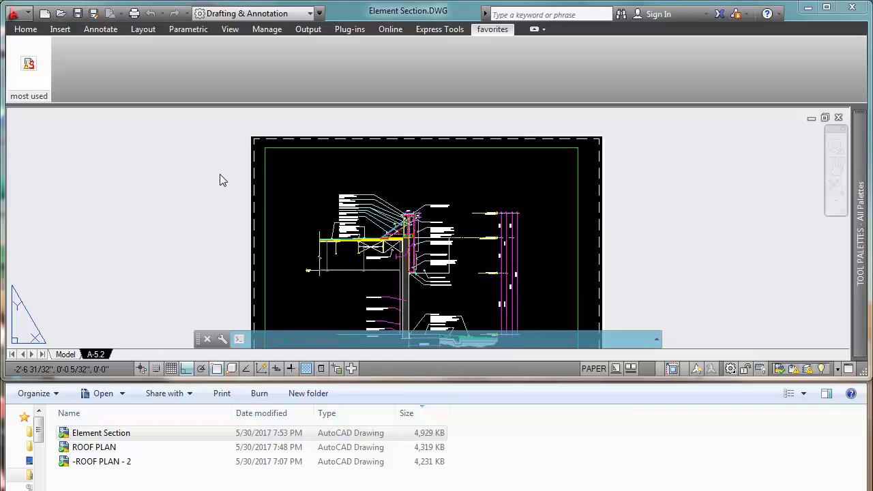
left_click(220, 179)
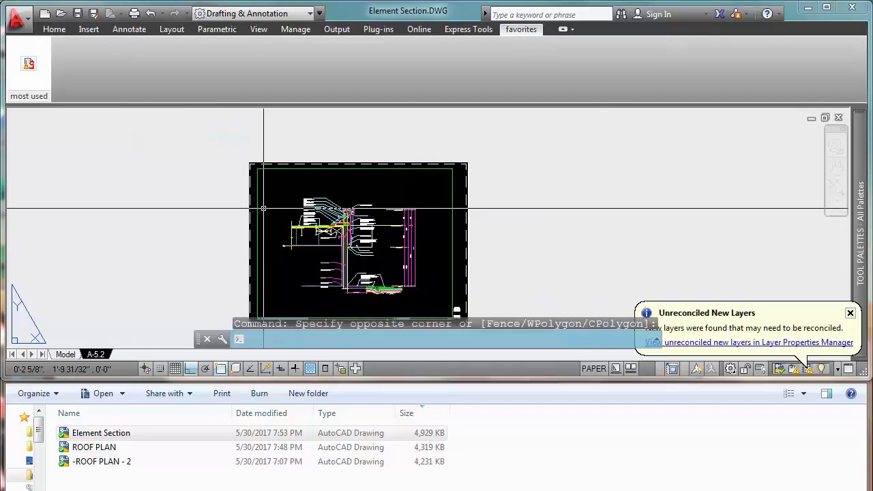
middle_click(263, 208)
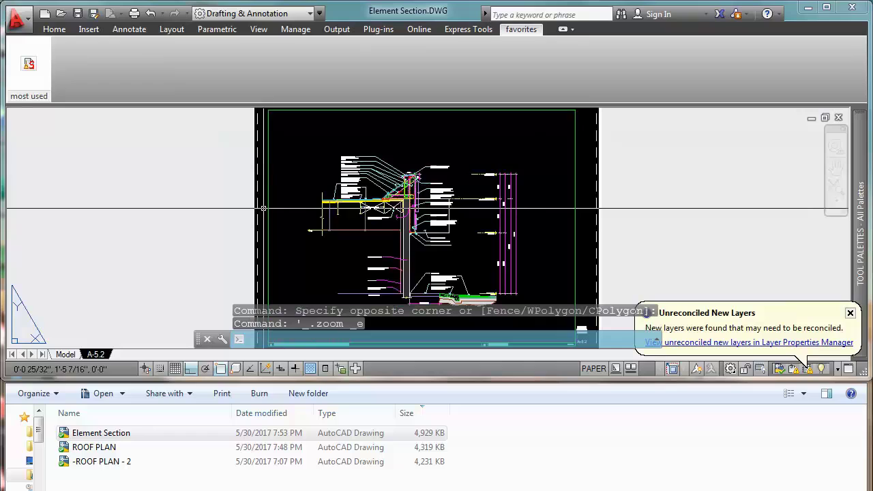
Run -PURGE on ALL unused object types, with * for names and no verification.
type("-")
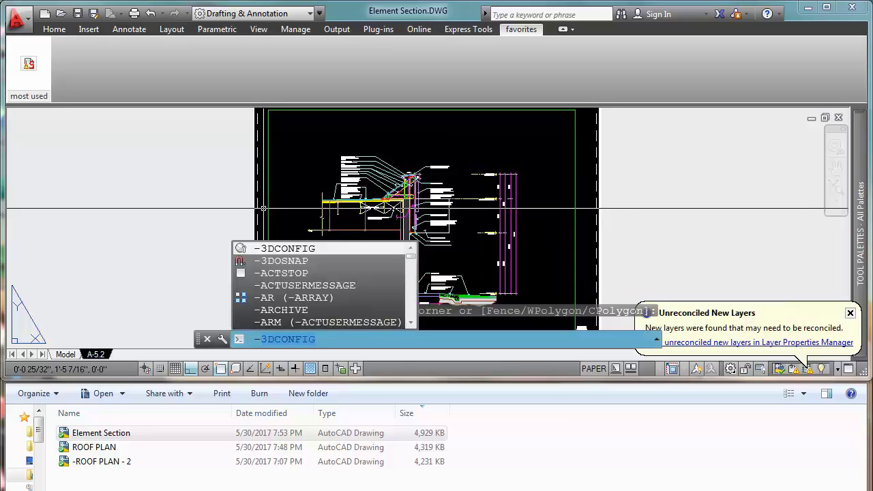
type("PURGE")
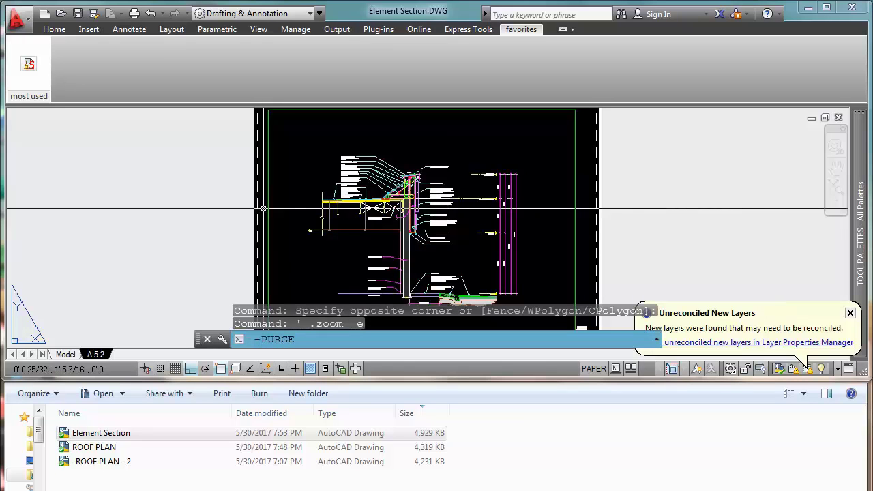
key("Return")
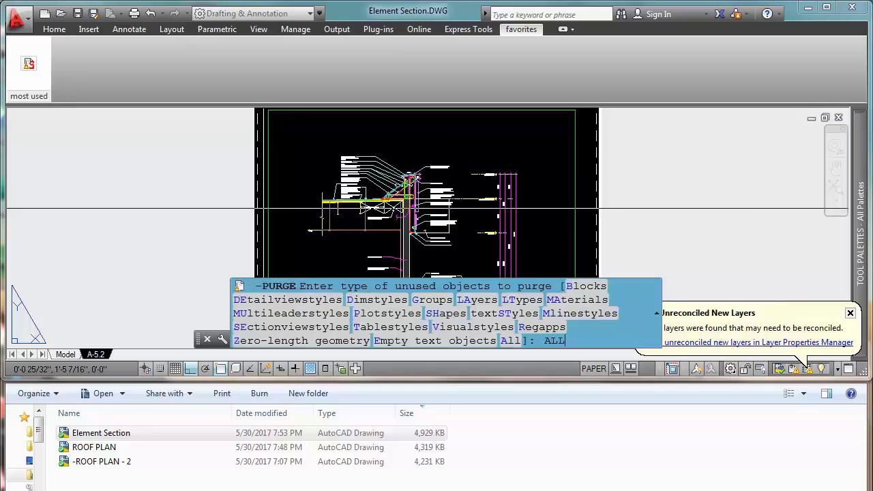
type("ALL")
key("Return")
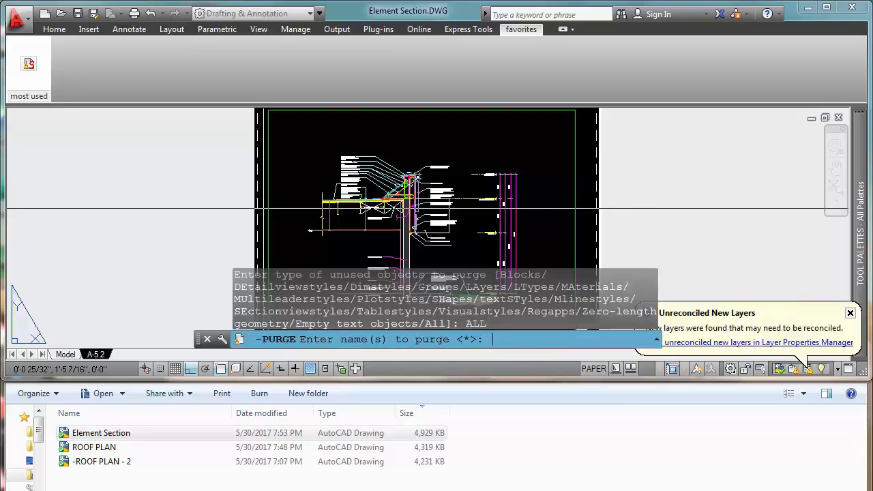
key("Return")
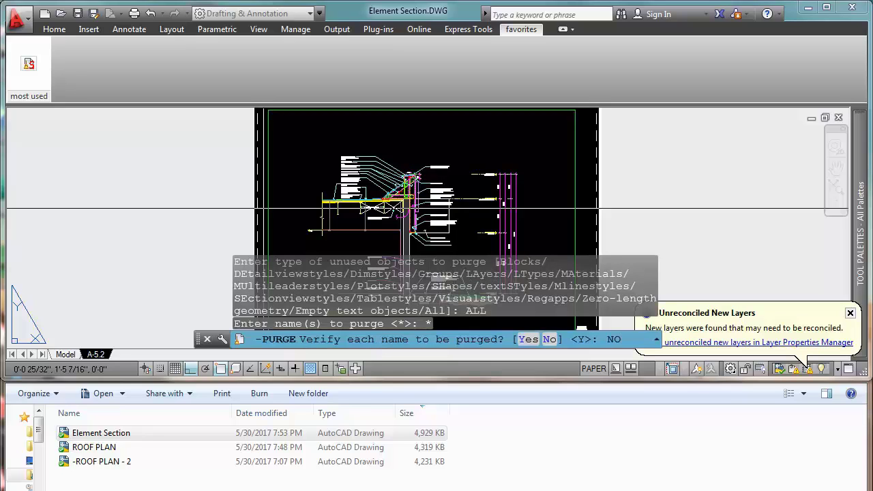
key("Return")
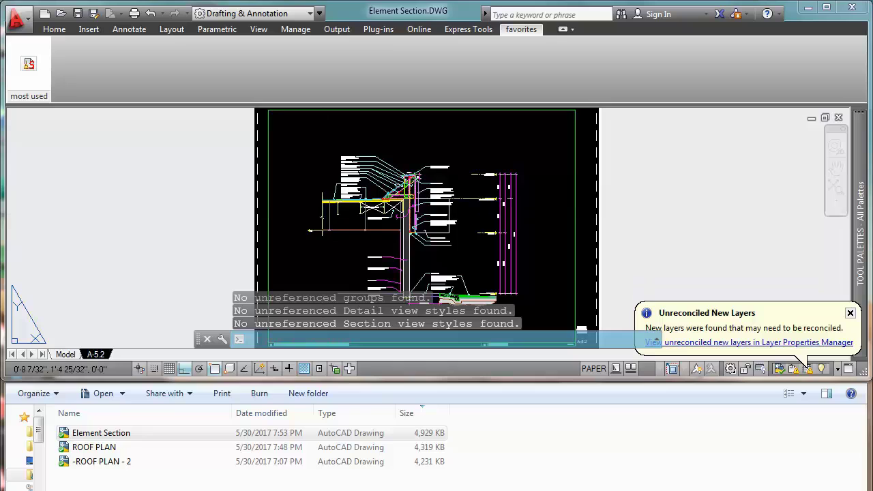
Save Element Section, still 4,929 KB beside a new .bak, and launch Super Purge.
left_click(399, 435)
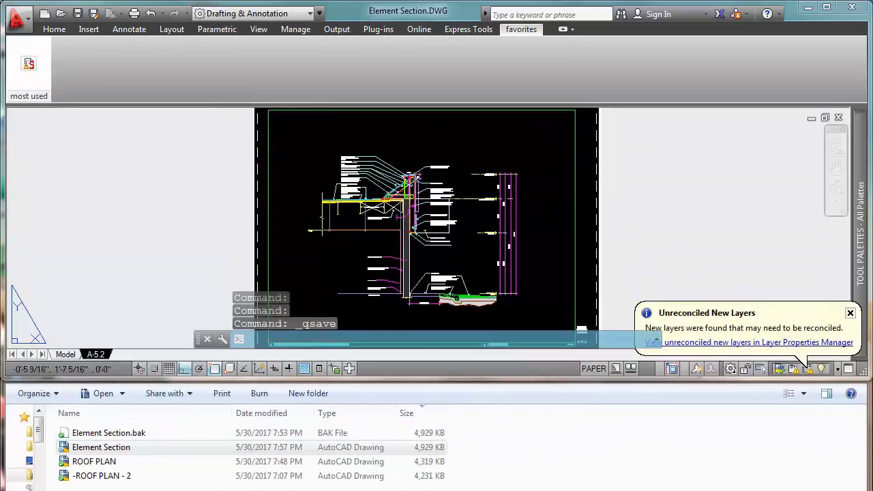
left_click(225, 178)
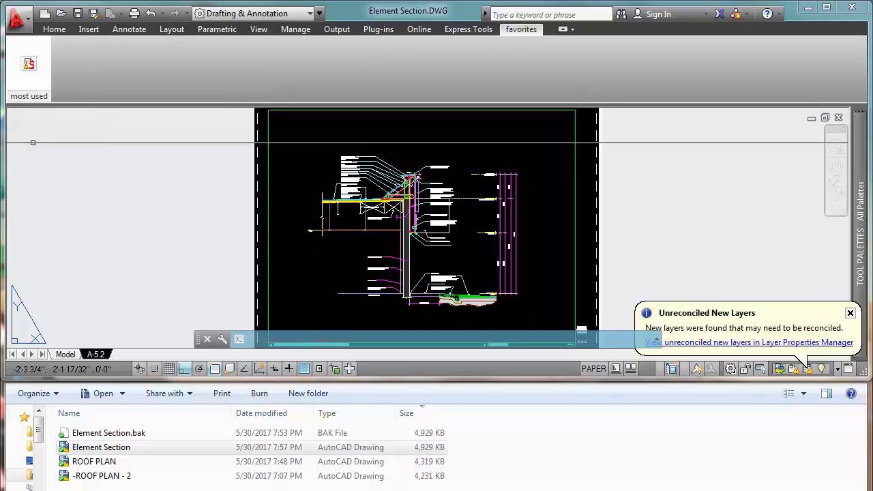
left_click(28, 65)
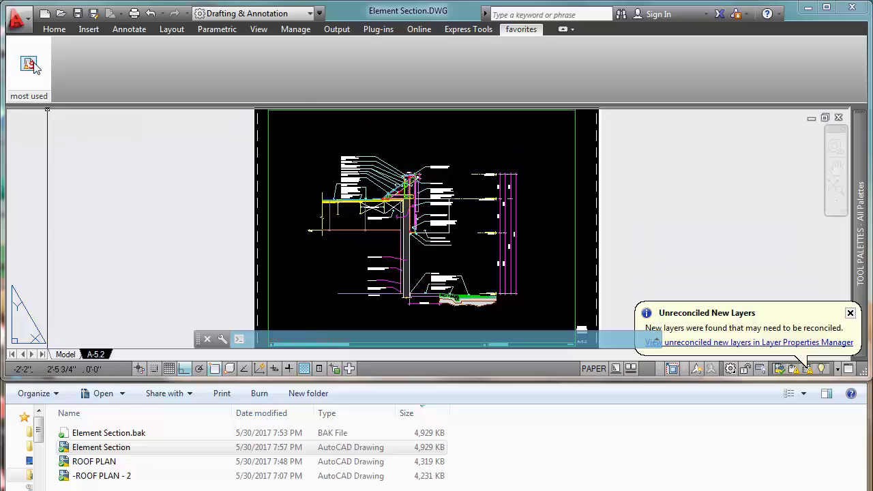
On the Home tab, browse leftover linetypes such as Arrow, Gas Line and 010_COLGRID.
key("Escape")
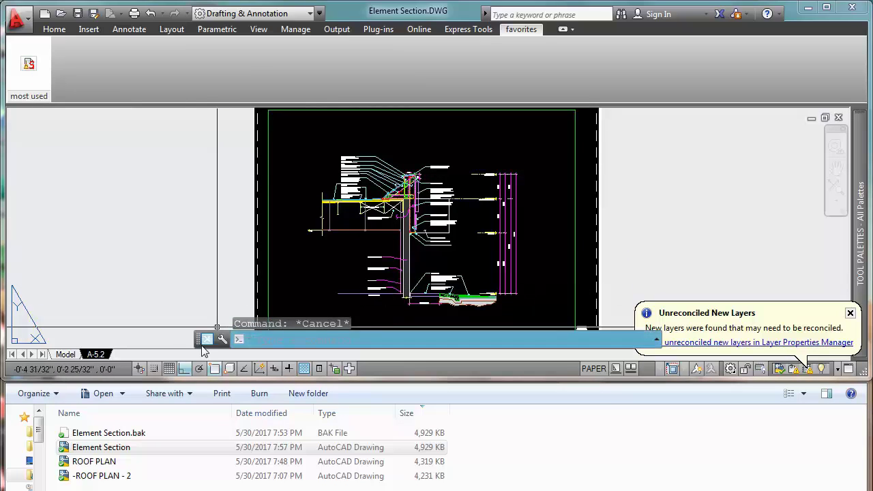
left_click(126, 447)
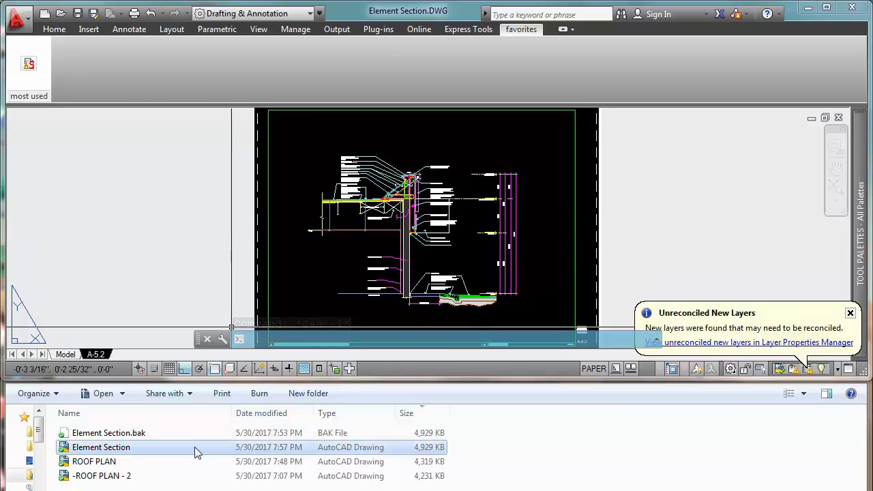
left_click(60, 30)
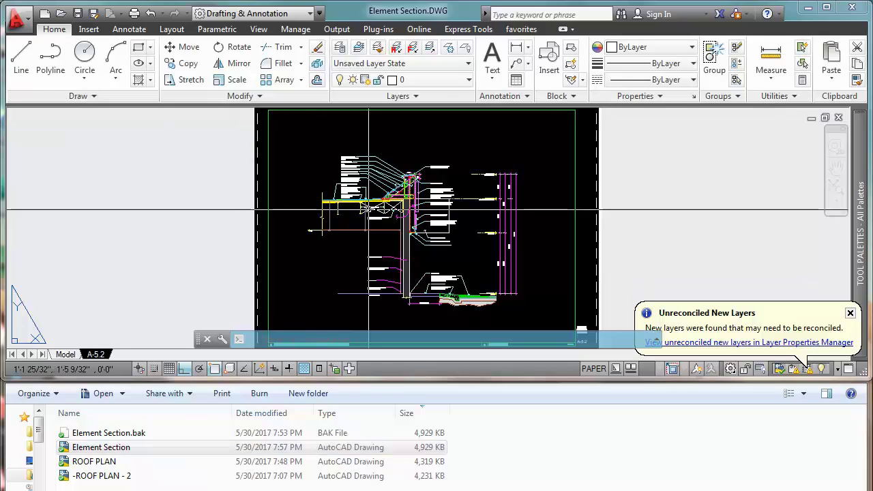
left_click(682, 80)
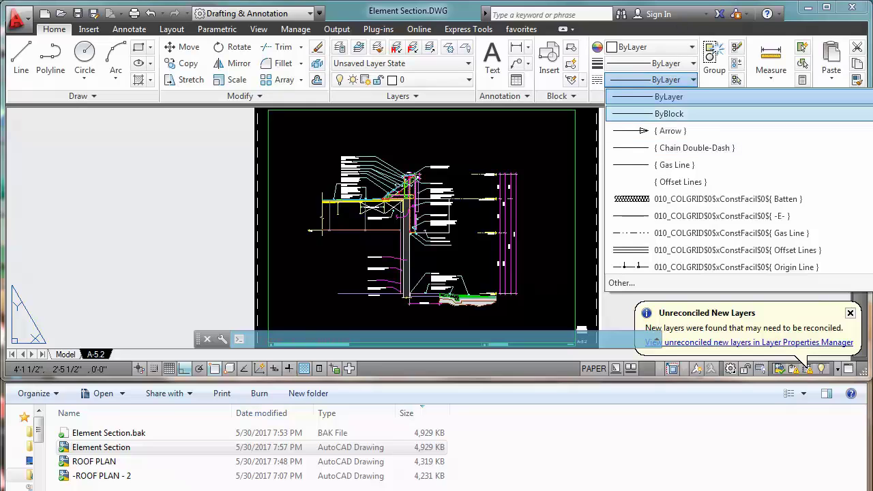
scroll(736, 184, "down", 10)
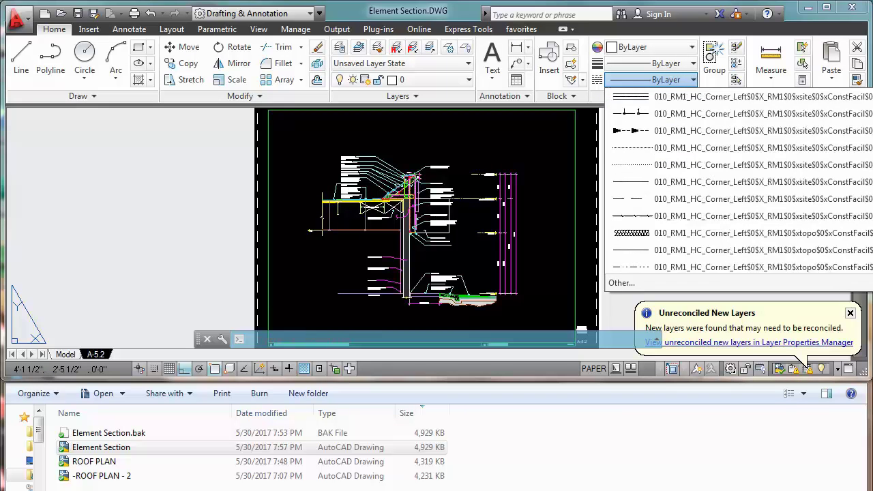
scroll(736, 184, "down", 10)
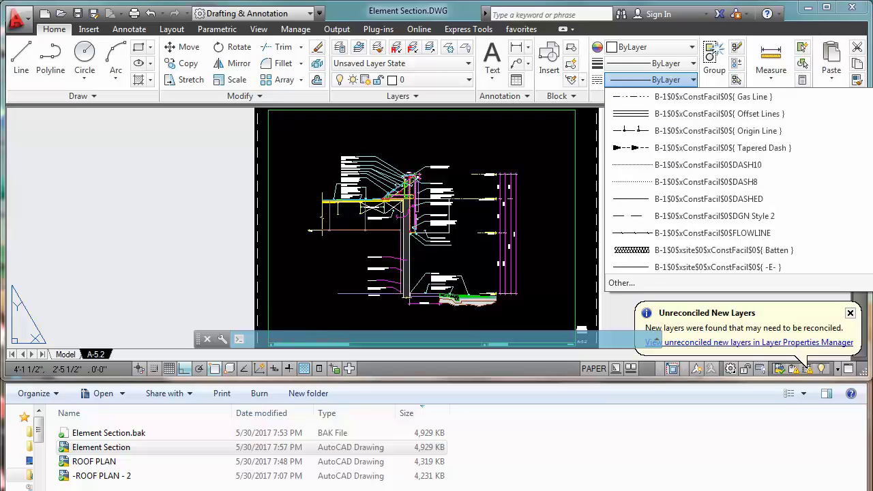
scroll(737, 184, "down", 10)
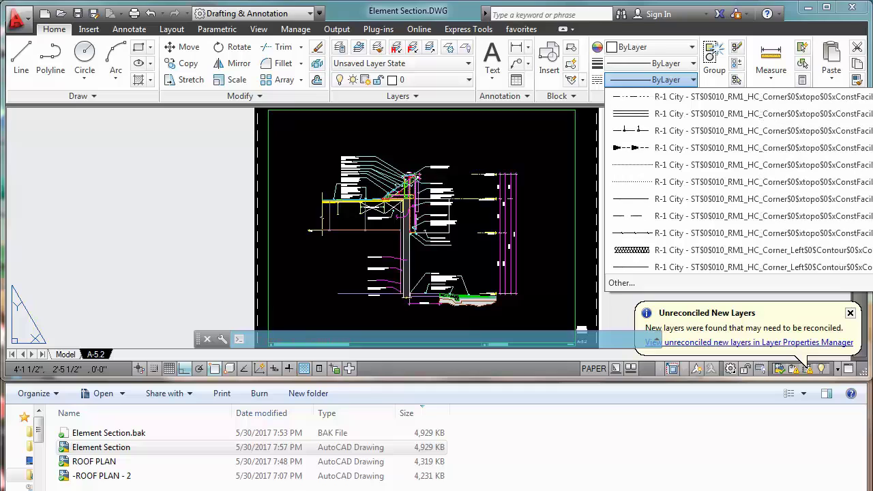
left_click(211, 179)
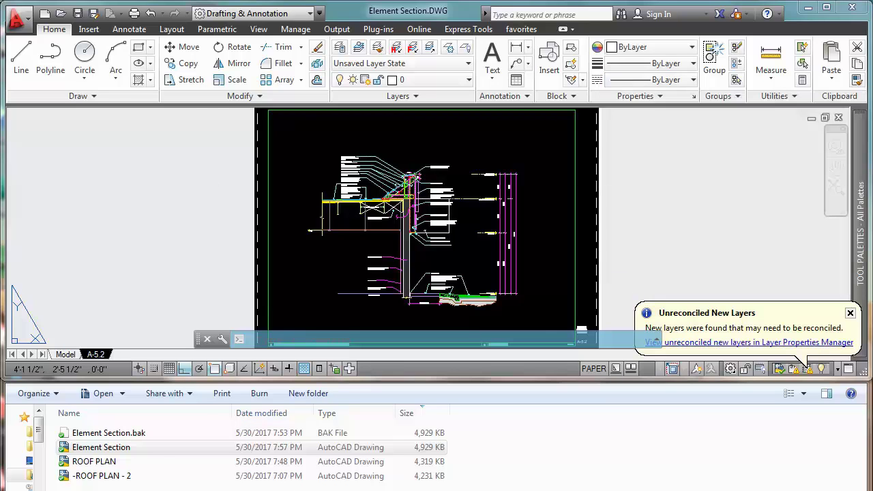
Keep ByLayer as the current linetype and recheck the linetype list.
left_click(672, 80)
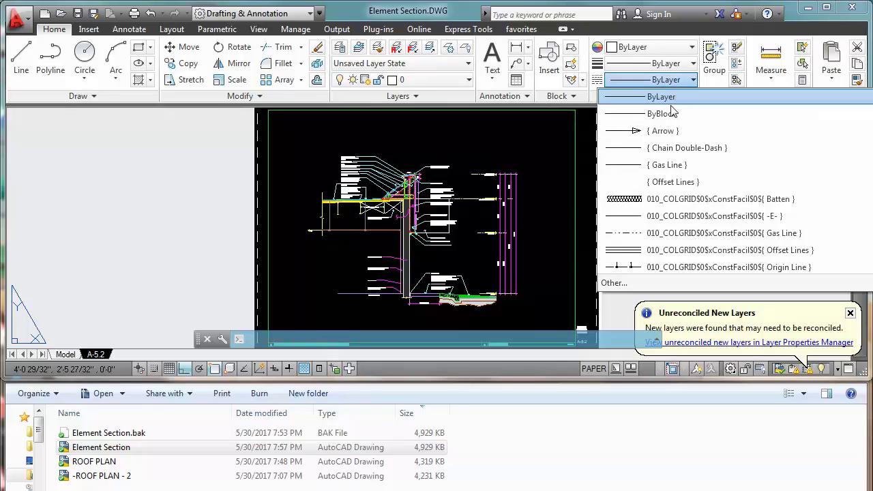
left_click(662, 100)
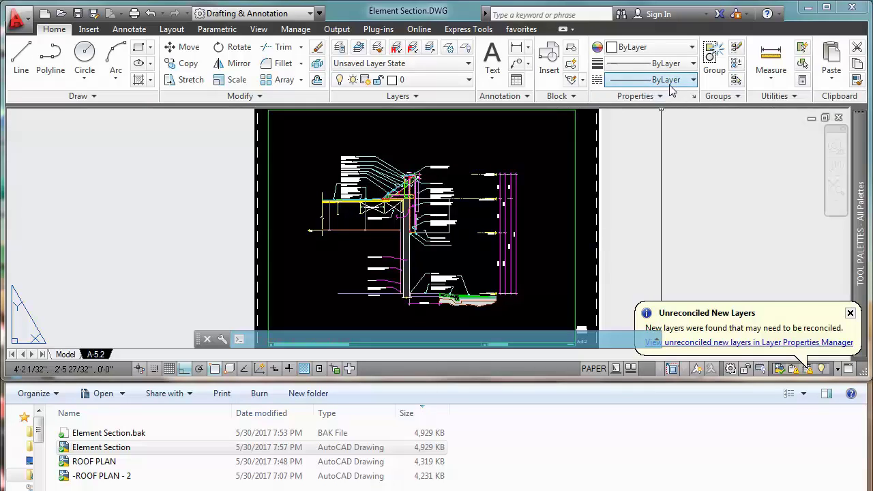
left_click(672, 80)
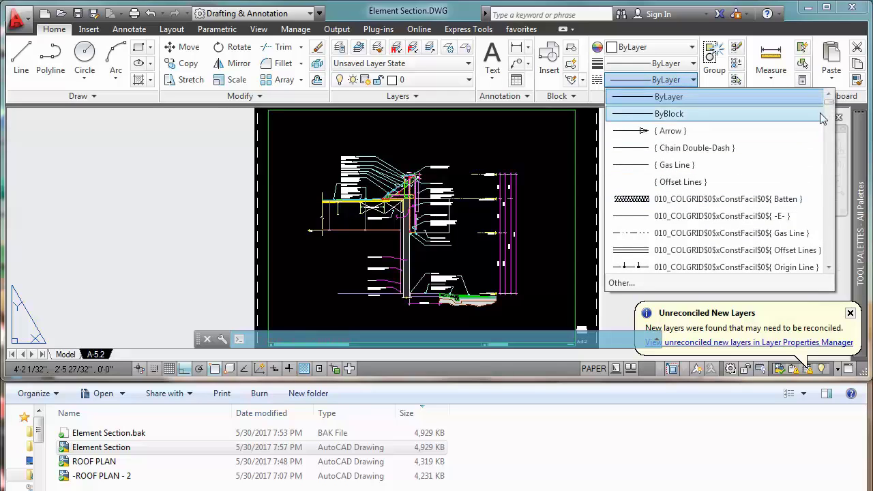
left_click_drag(828, 109, 834, 129)
scroll(834, 130, "up", 10)
left_click(202, 234)
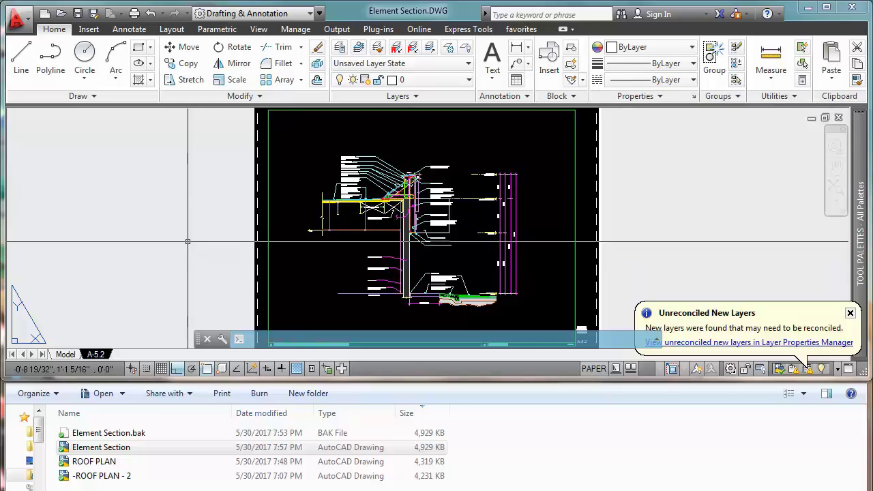
Run the Super Purge macro from the favorites tab on Element Section and save it.
left_click(515, 31)
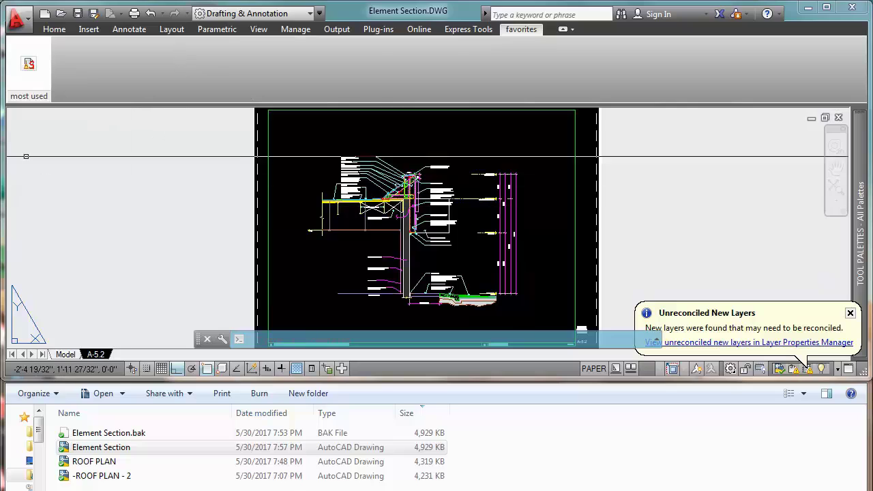
left_click(29, 64)
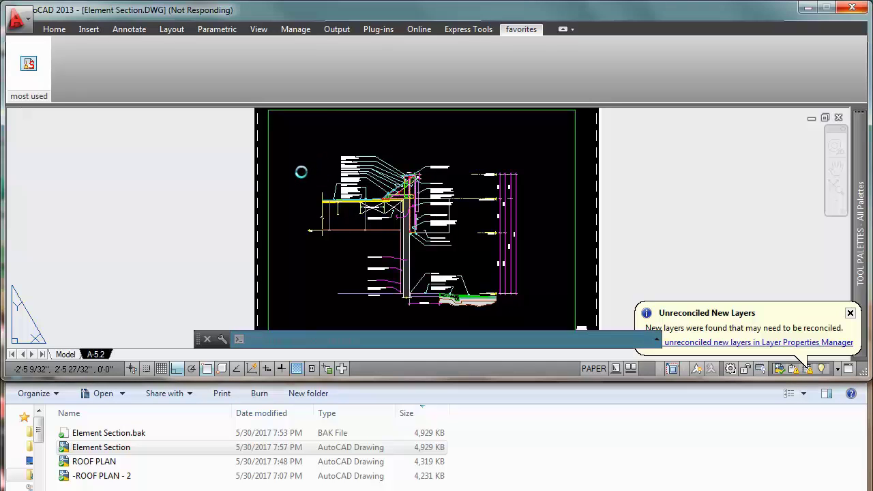
left_click(251, 448)
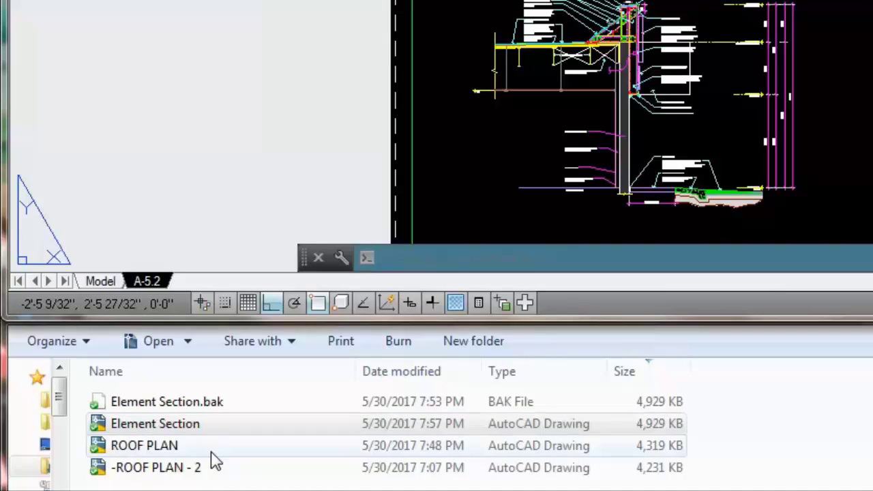
double_click(253, 437)
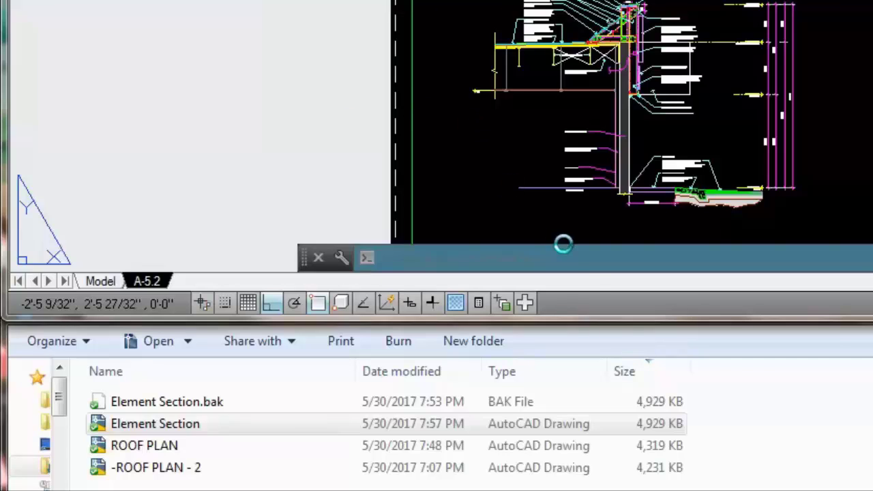
left_click(631, 429)
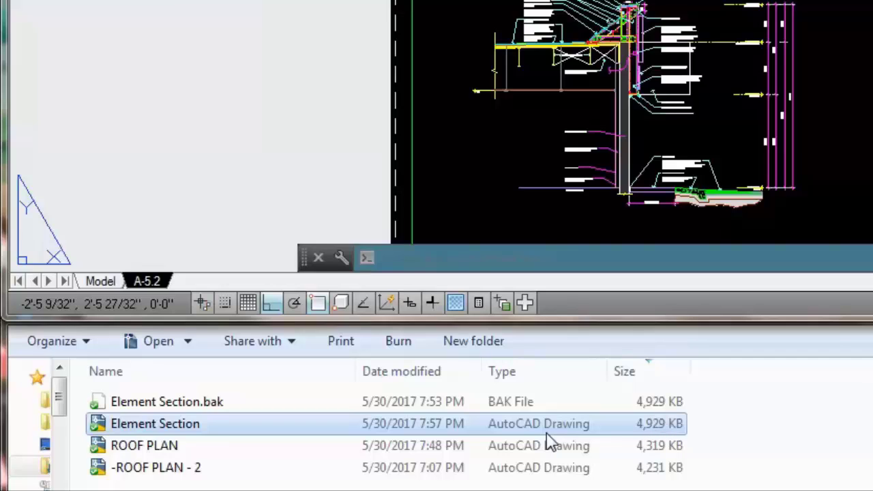
double_click(624, 430)
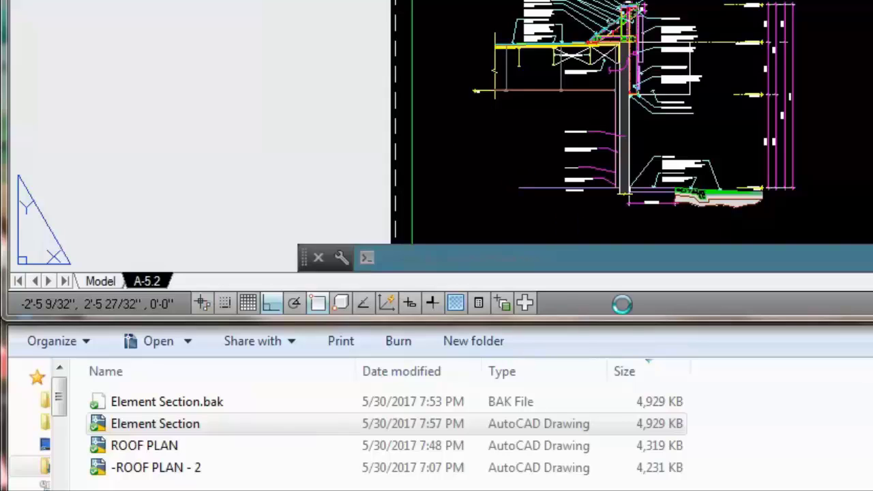
Compare sizes in Explorer: Element Section now 421 KB, its .bak still 4,929 KB.
left_click(646, 428)
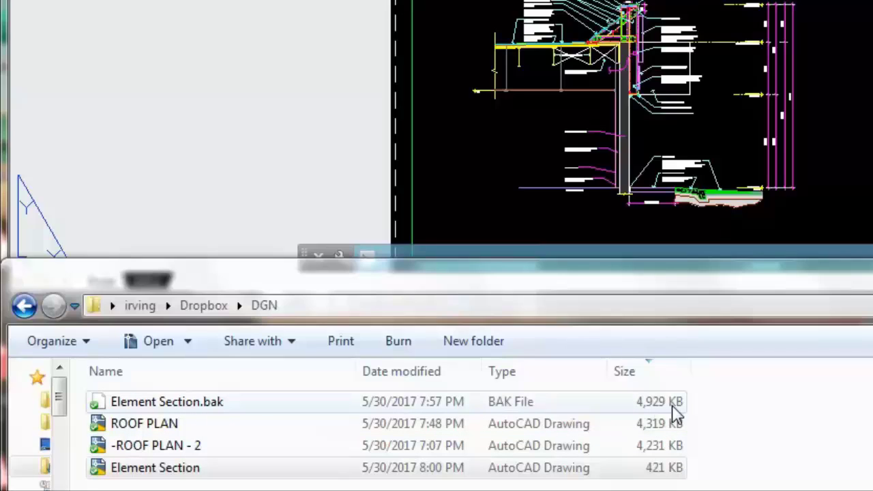
left_click(672, 468)
left_click(407, 425)
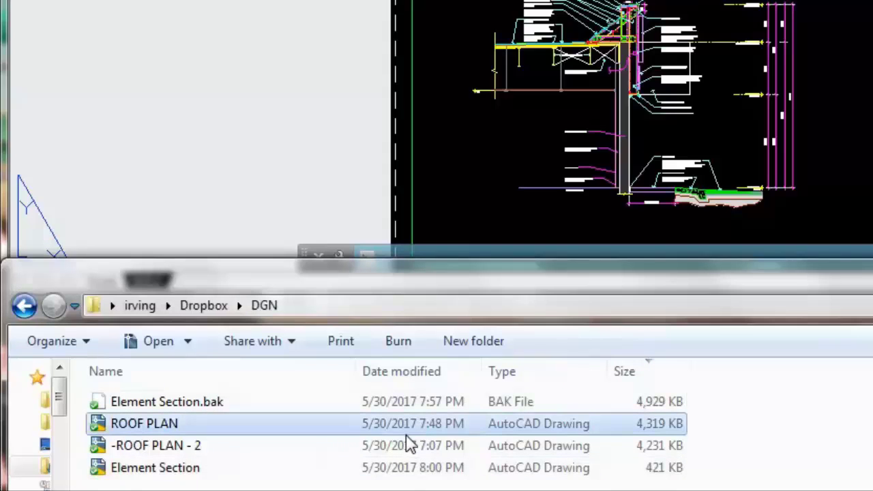
left_click(407, 446)
left_click(405, 470)
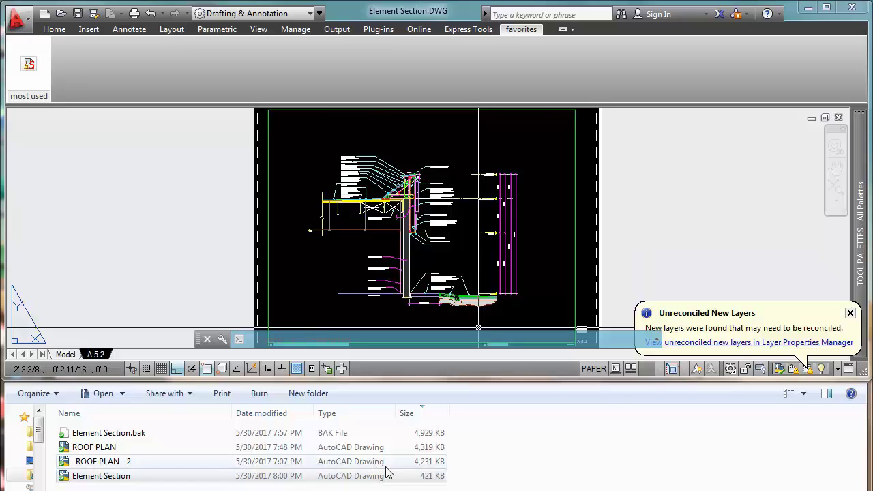
Enlarge the command history to show the audit: 16100 objects, 51 blocks, 0 errors.
left_click(410, 472)
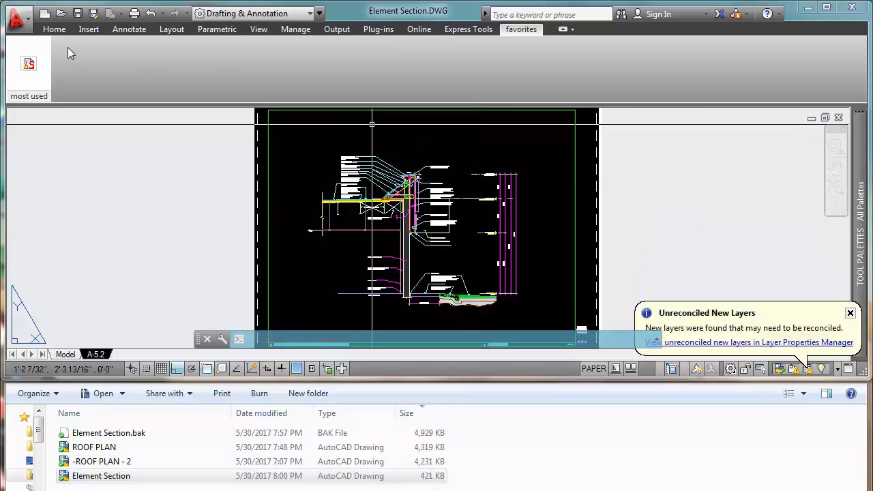
left_click(54, 29)
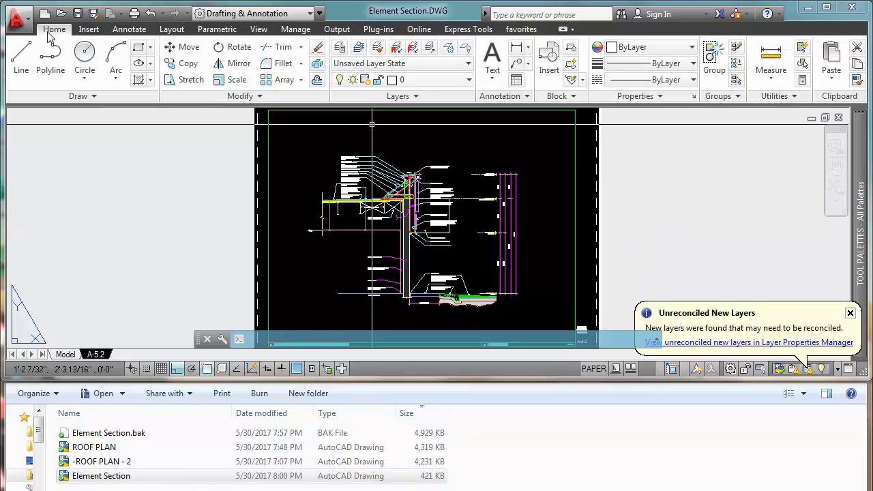
left_click(667, 81)
mouse_move(797, 130)
left_mouse_down()
mouse_move(799, 216)
mouse_move(798, 122)
mouse_move(797, 154)
mouse_move(797, 133)
left_mouse_up()
left_click(224, 191)
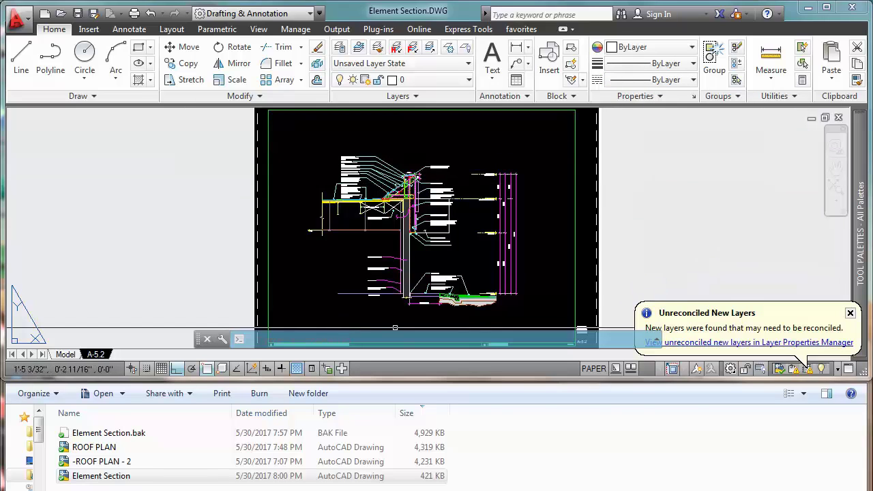
left_click_drag(399, 331, 407, 6)
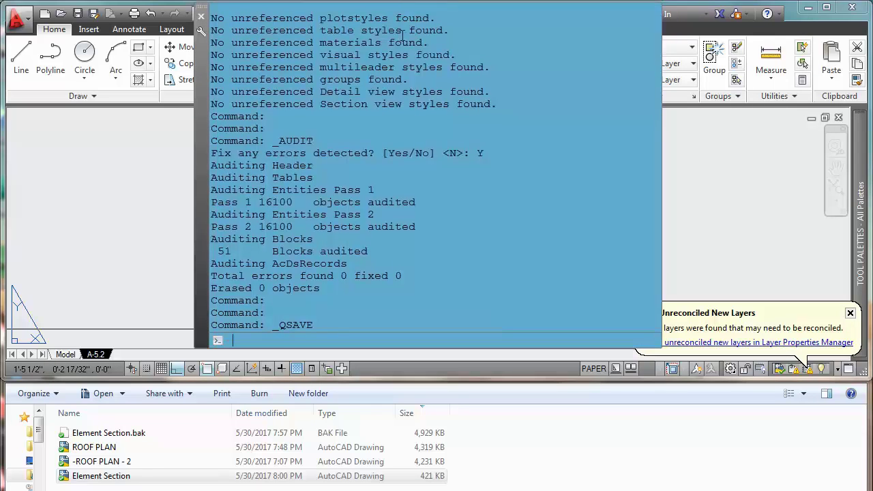
Scroll through the deleted B-1 text style lines, then shrink history to show layout A-5.2.
scroll(356, 120, "up", 5)
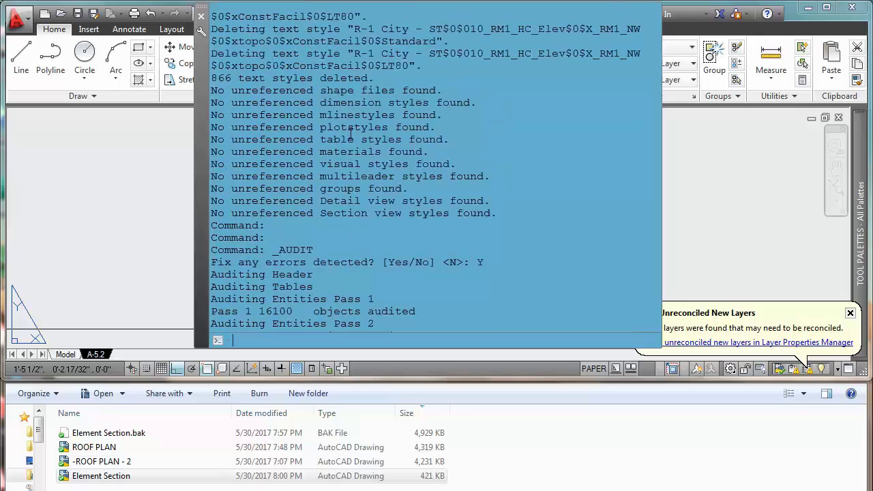
scroll(337, 98, "up", 12)
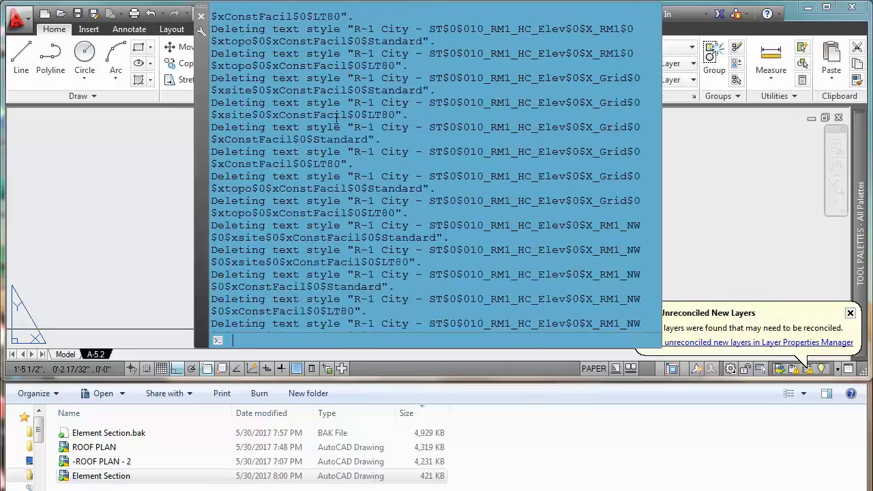
scroll(336, 119, "up", 9)
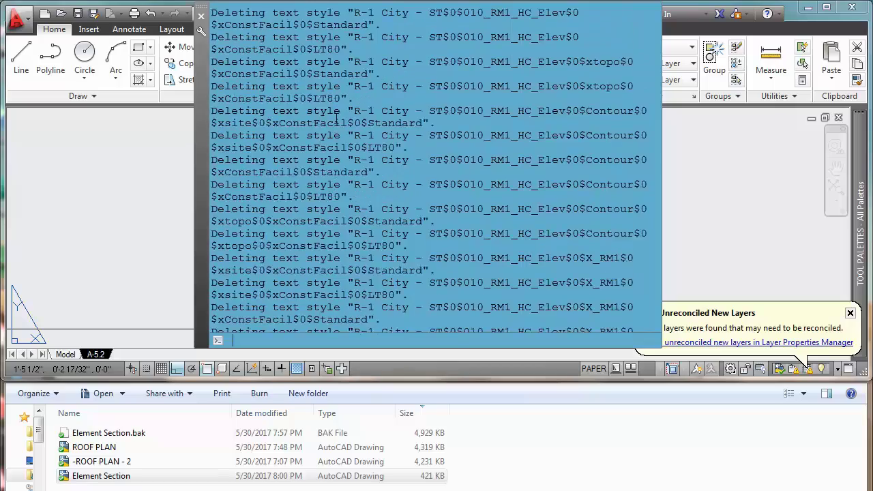
scroll(337, 120, "up", 3)
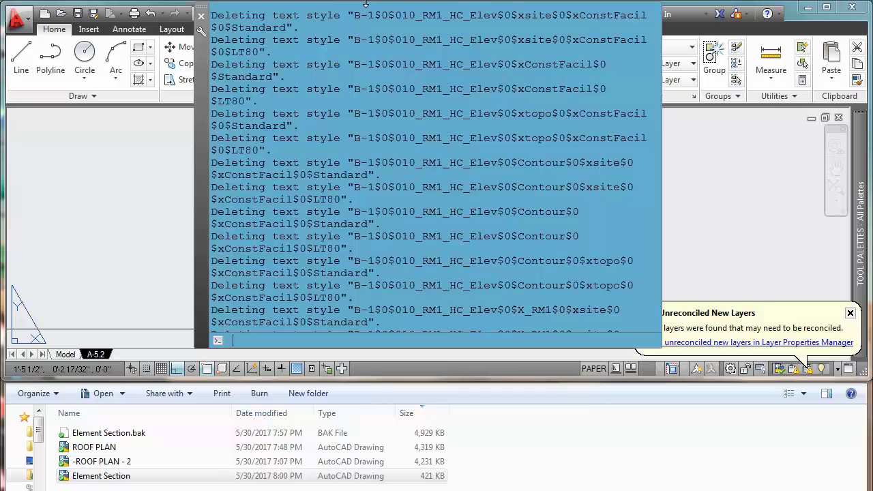
left_click_drag(366, 11, 340, 352)
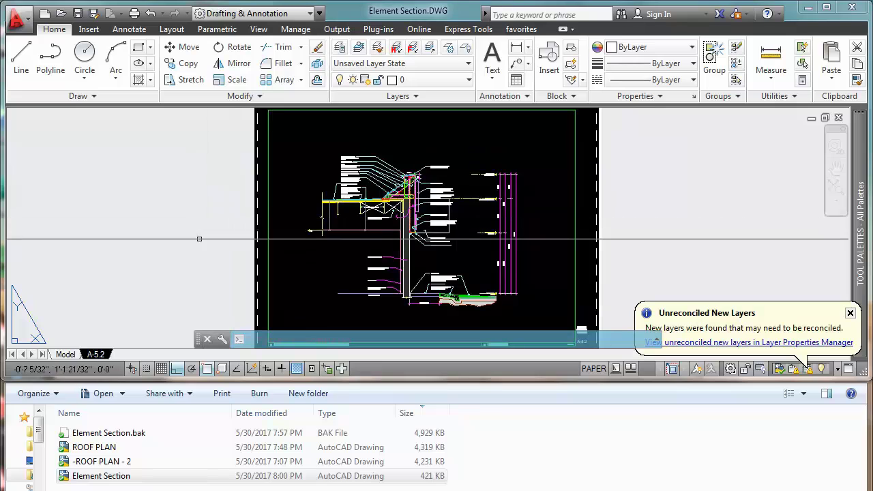
Open ROOF PLAN.DWG in AutoCAD from the Explorer folder.
left_click(121, 449)
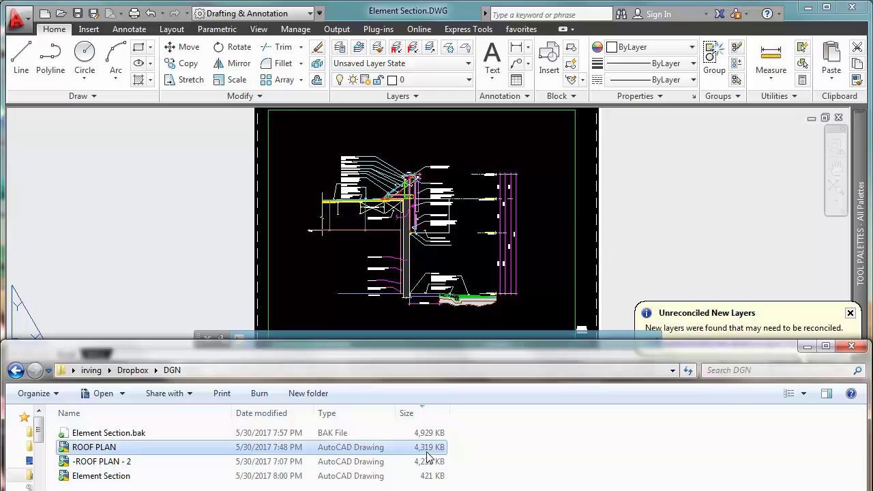
double_click(270, 450)
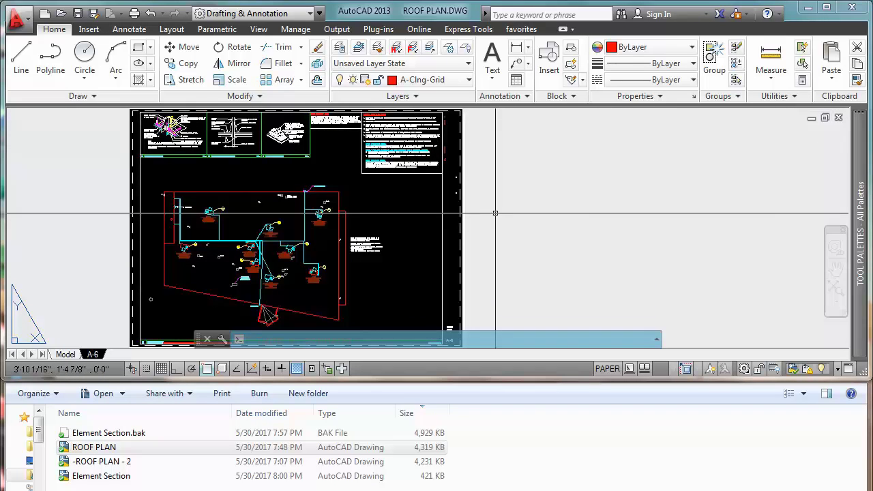
Run -PURGE on all unused object types in ROOF PLAN without verifying names.
key("Escape")
type("-")
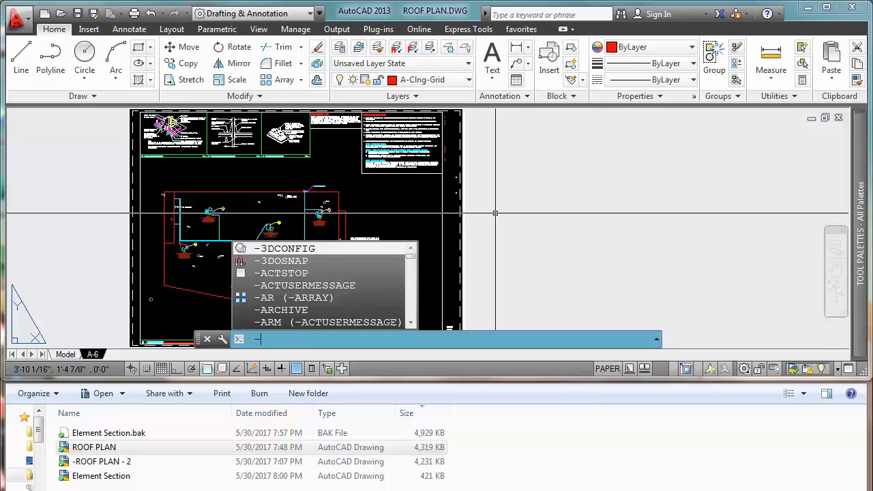
type("PURGE")
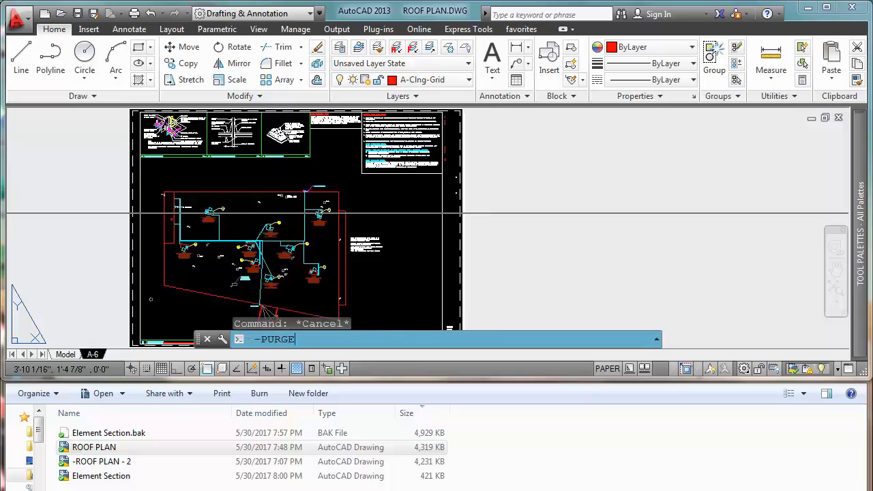
key("Return")
type("A")
key("Return")
key("Return")
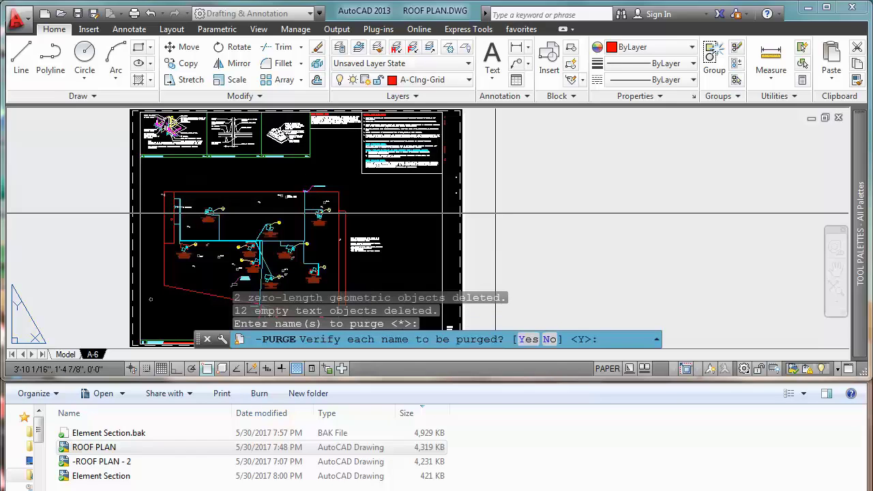
type("NO")
key("Return")
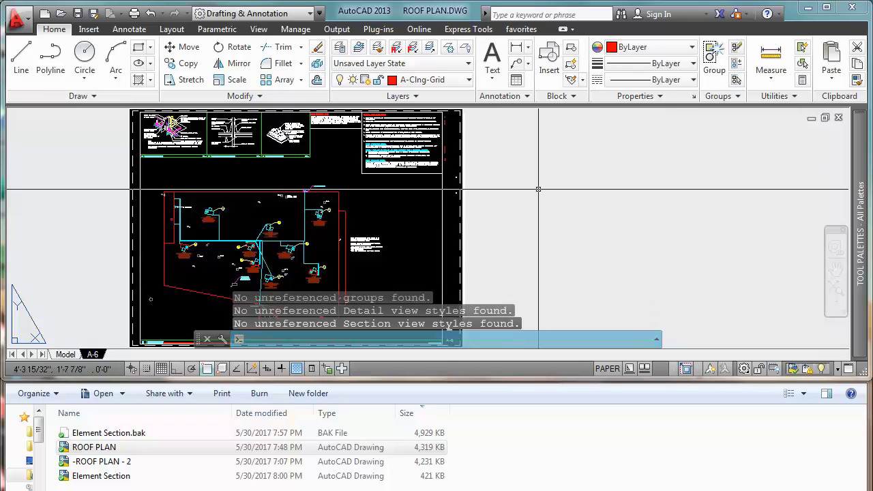
Save ROOF PLAN and compare sizes: 4,230 KB beside a 4,319 KB .bak backup.
key("ctrl+s")
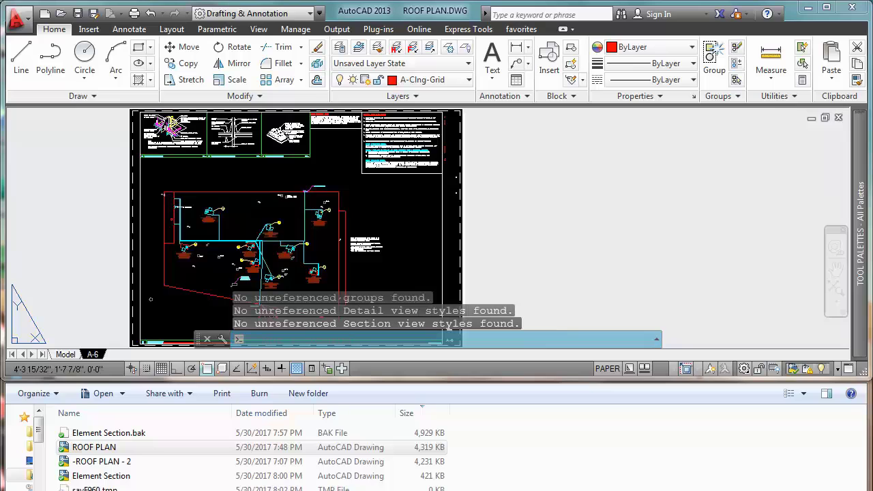
left_click(287, 462)
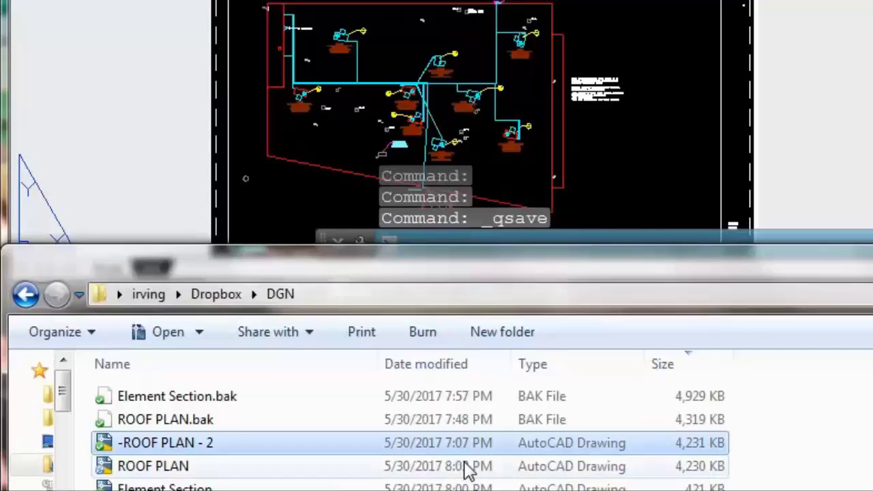
left_click(468, 468)
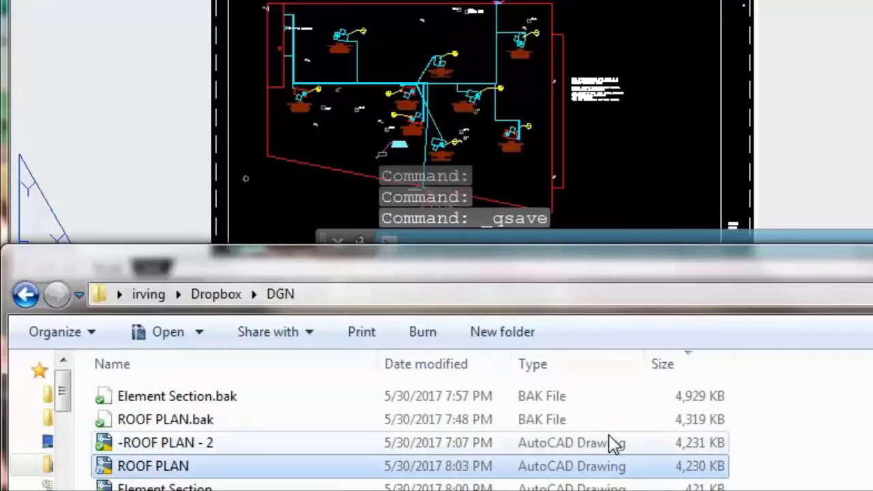
left_click(573, 447)
left_click(515, 469)
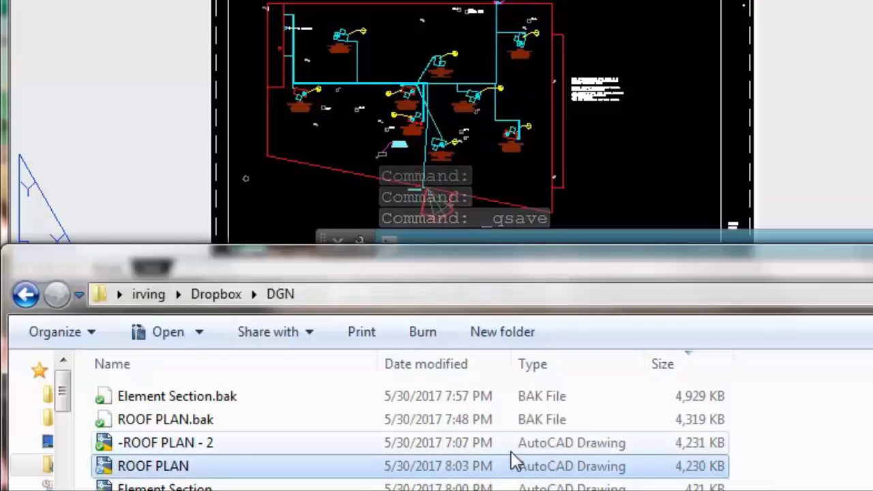
left_click(512, 445)
left_click(513, 467)
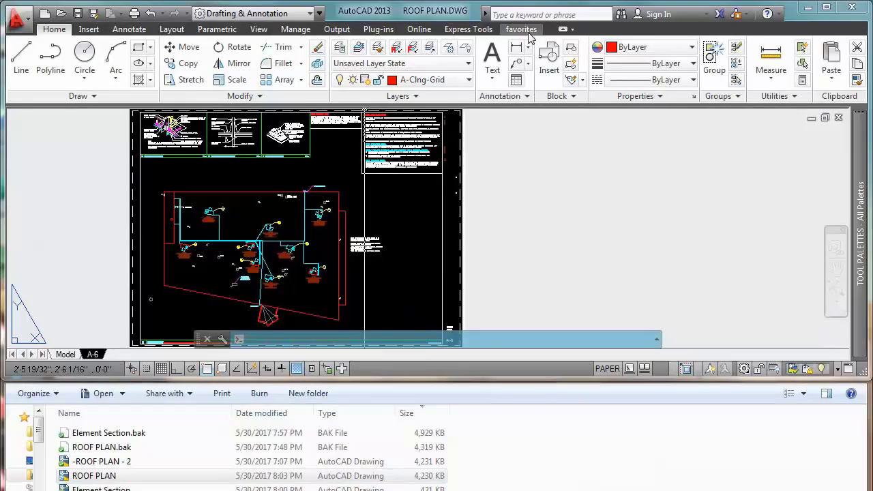
Run Super Purge on ROOF PLAN and confirm it drops to 770 KB, .bak at 4,230 KB.
left_click(523, 30)
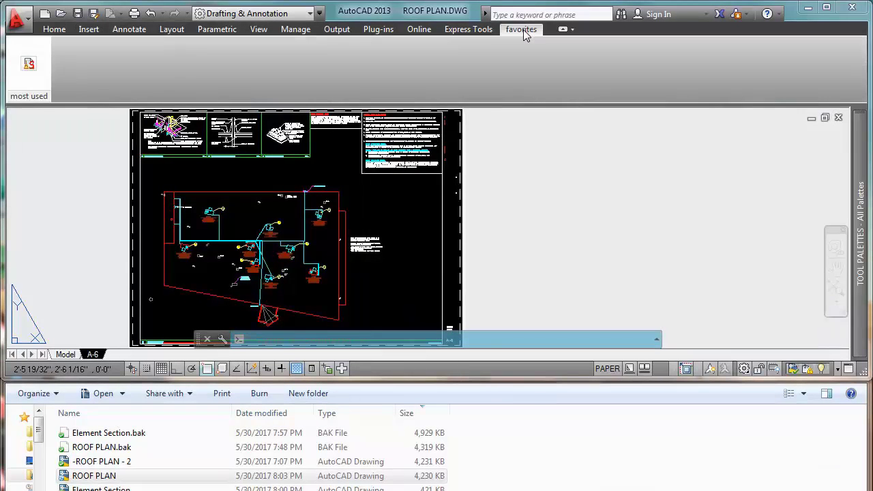
left_click(29, 64)
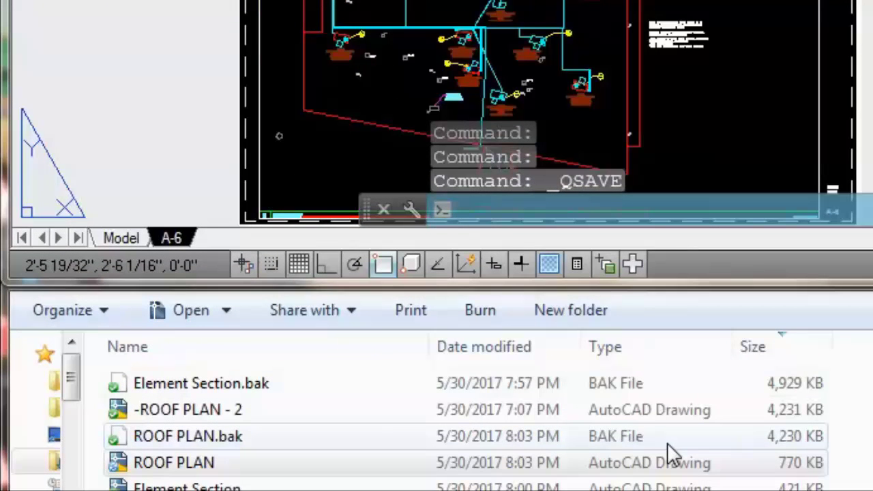
left_click(671, 461)
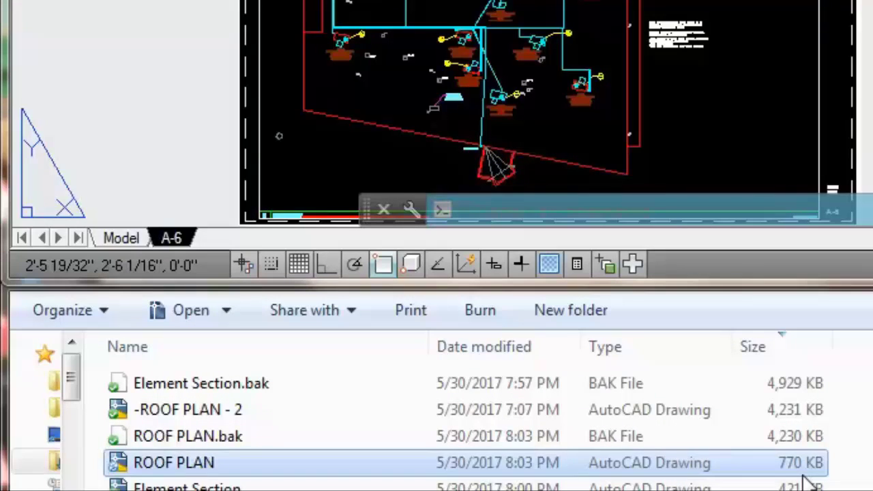
left_click(626, 464)
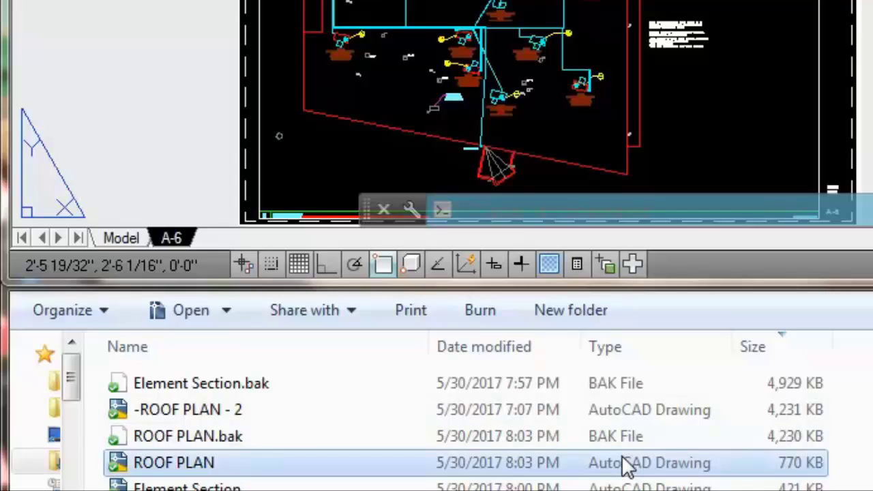
left_click(663, 143)
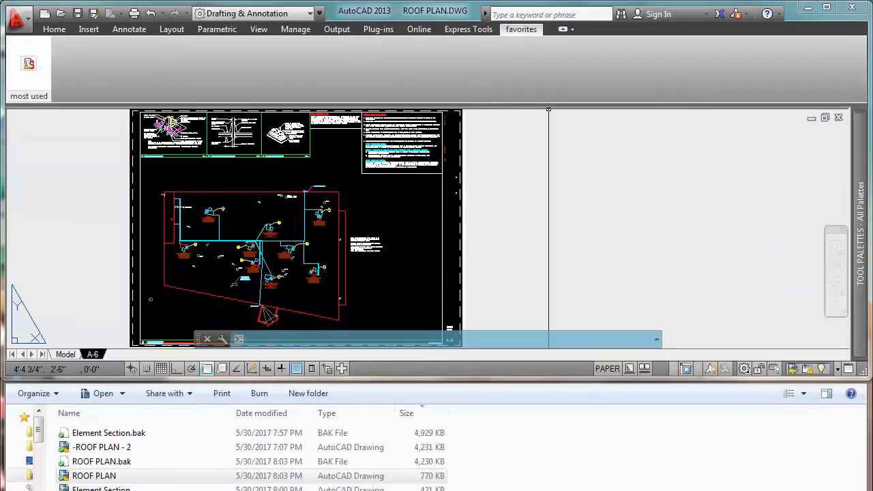